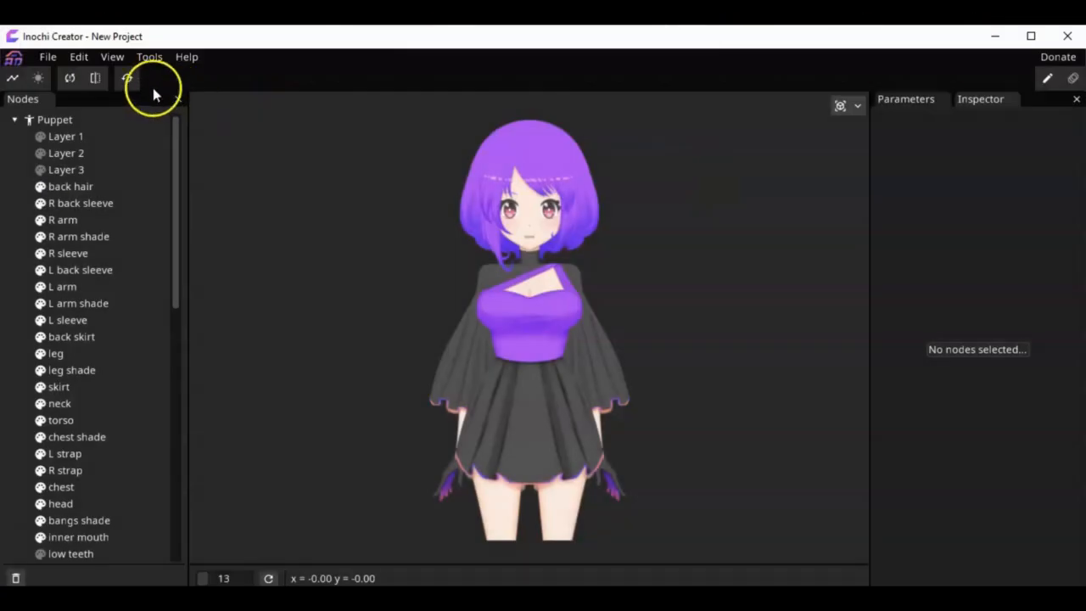
Look over the file formats that can be imported into the project, including Photoshop and Krita documents.
left_click(48, 57)
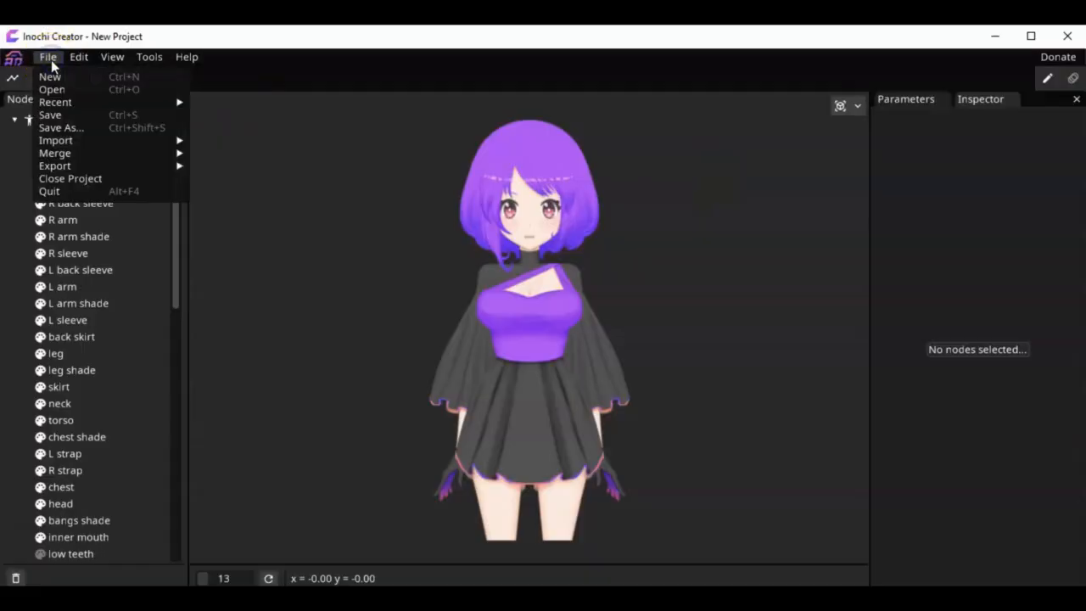
mouse_move(51, 139)
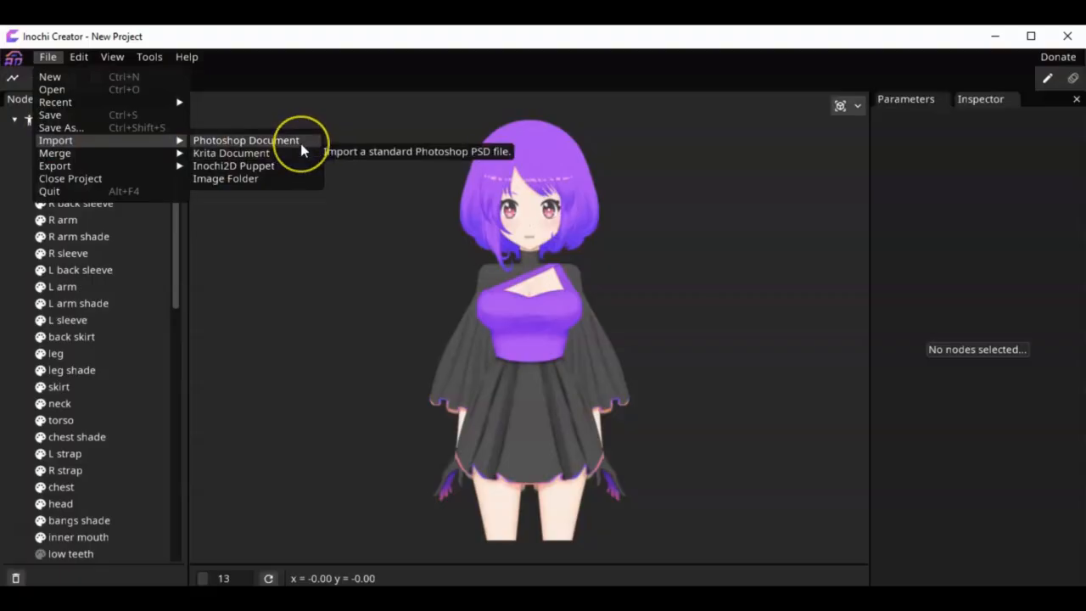
left_click(390, 127)
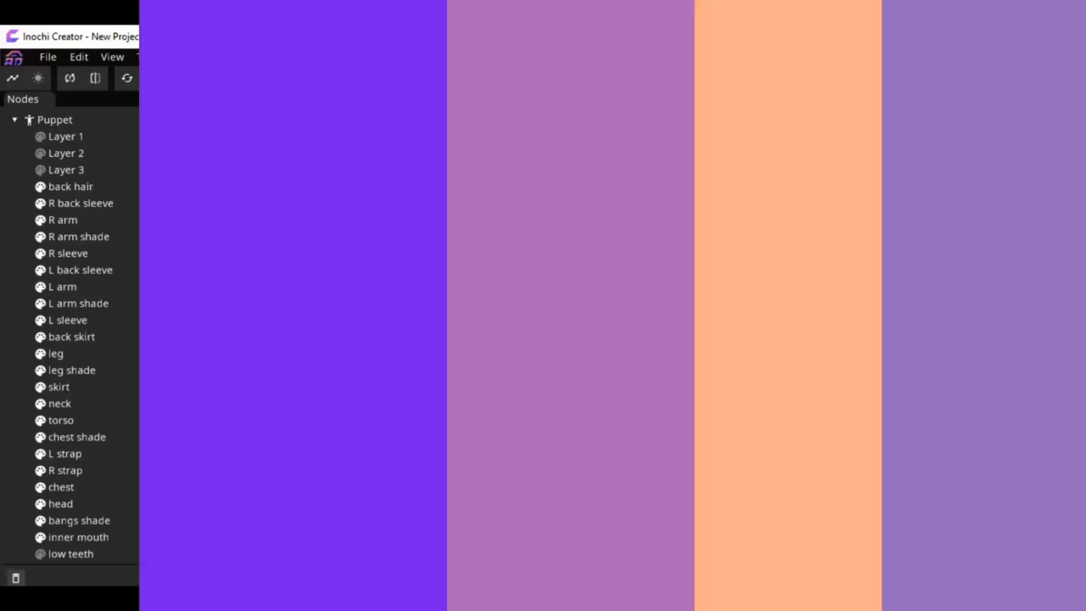
Zoom in and out on the puppet in the viewport to view it at different magnifications.
scroll(720, 300, "up", 3)
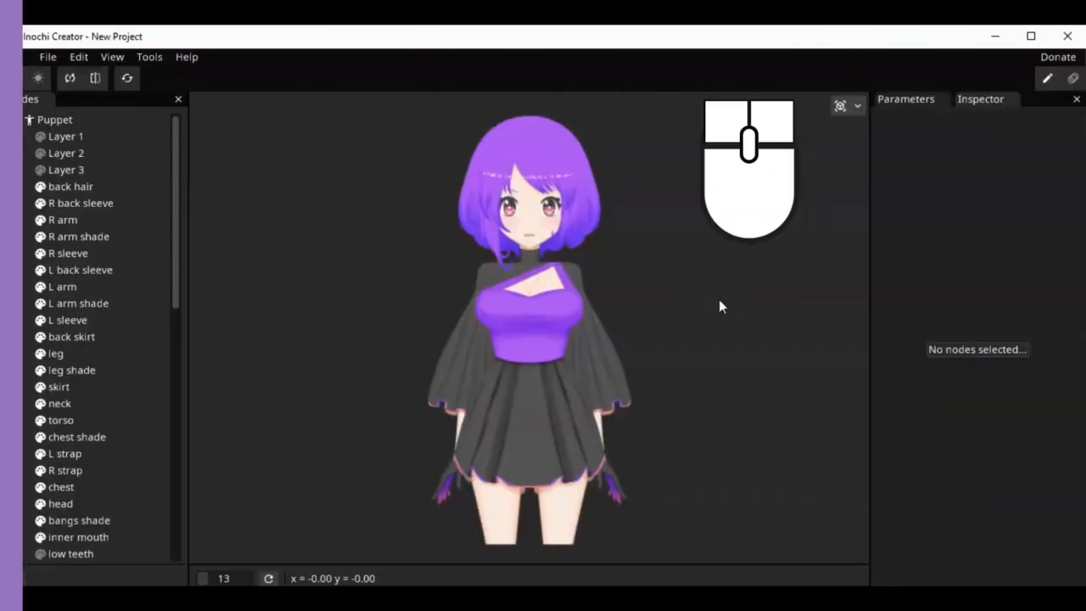
scroll(719, 301, "down", 2)
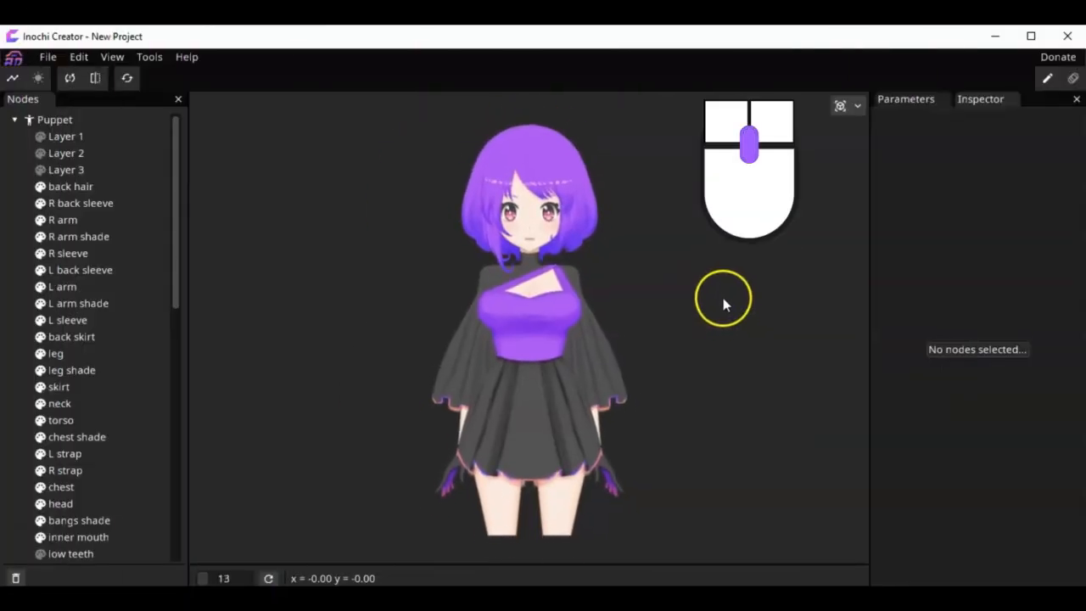
left_click(270, 576)
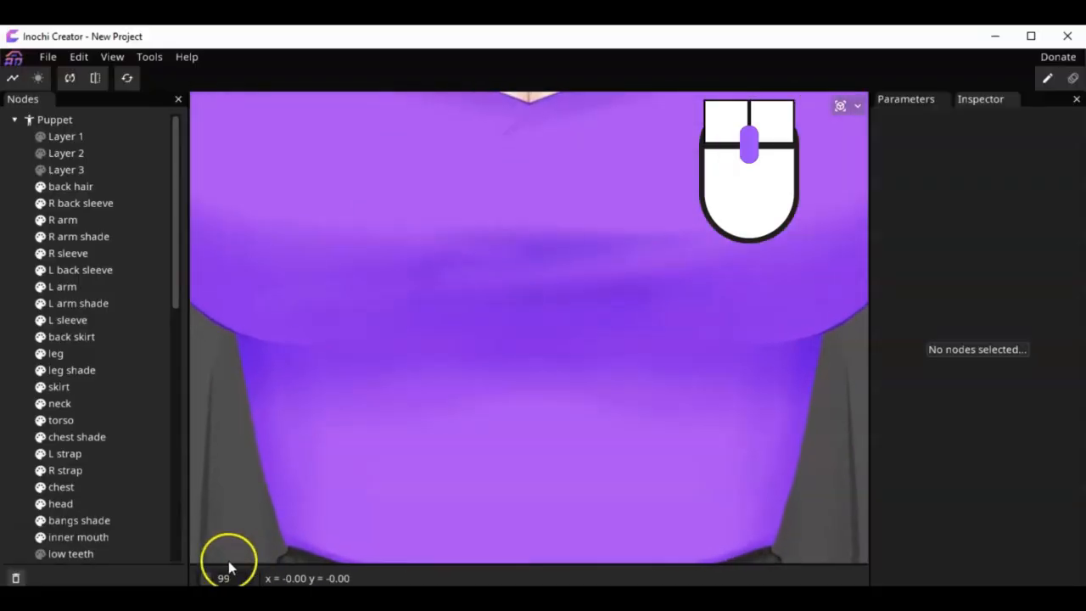
left_click_drag(211, 577, 203, 577)
left_click_drag(203, 578, 204, 577)
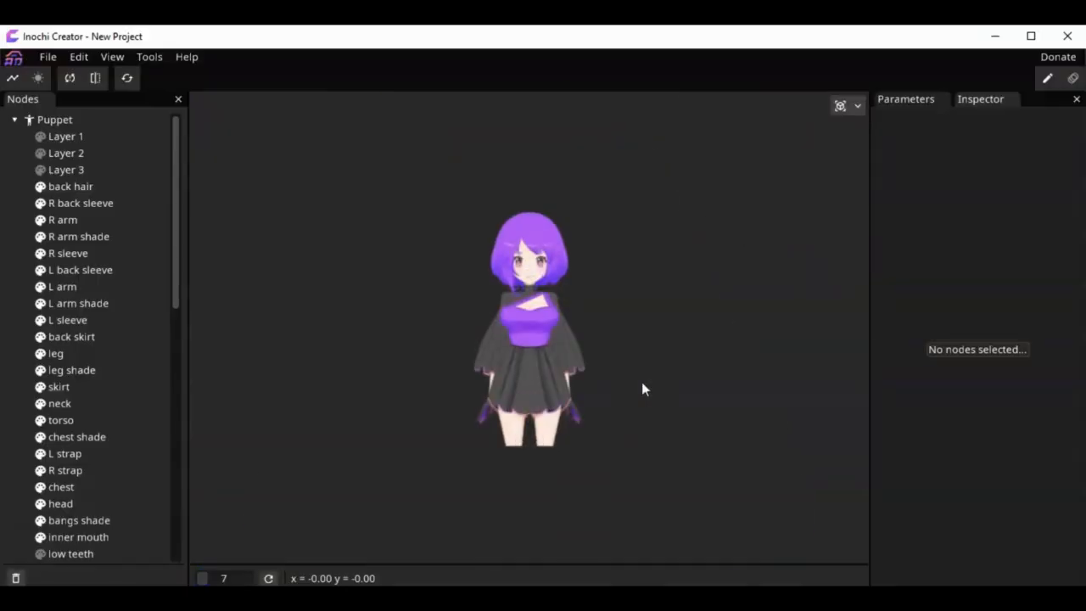
scroll(642, 380, "up", 1)
scroll(642, 376, "up", 1)
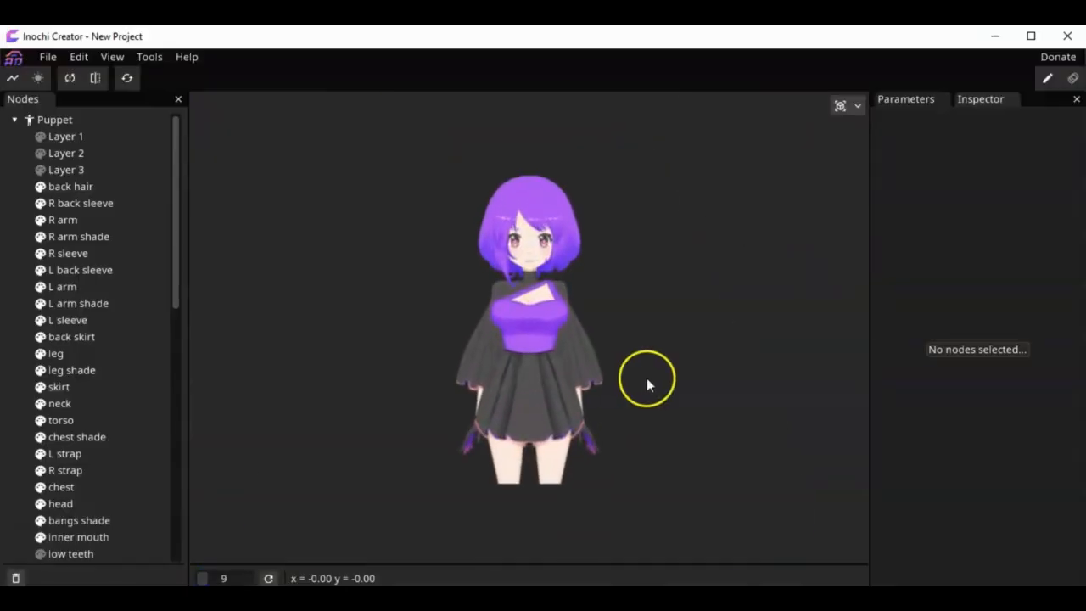
Select the Puppet root node and pan the viewport around the model.
left_click(68, 122)
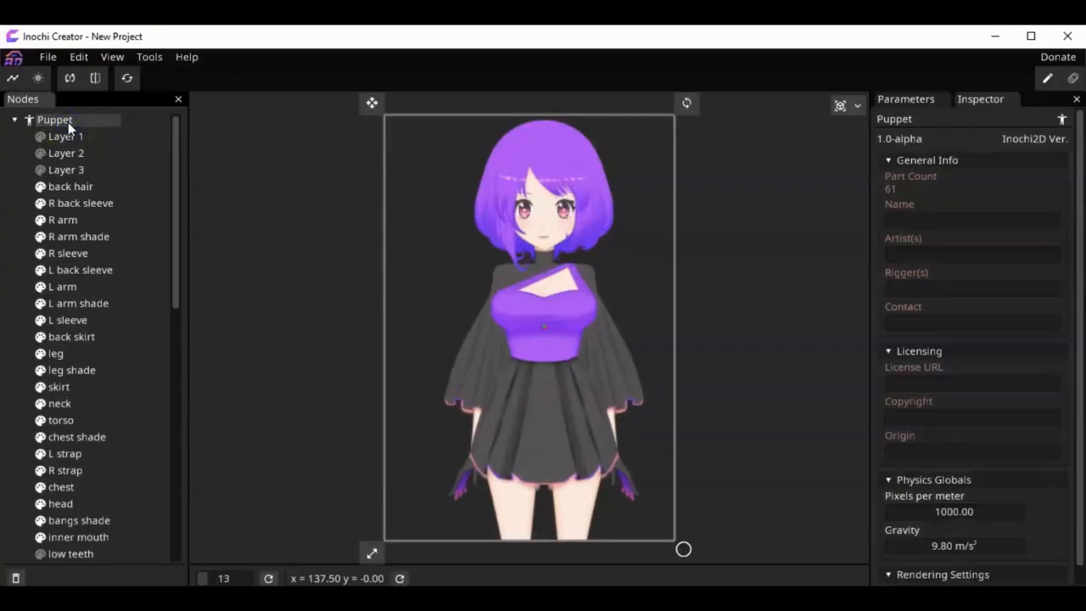
left_click_drag(763, 230, 717, 265)
left_click_drag(717, 261, 757, 274)
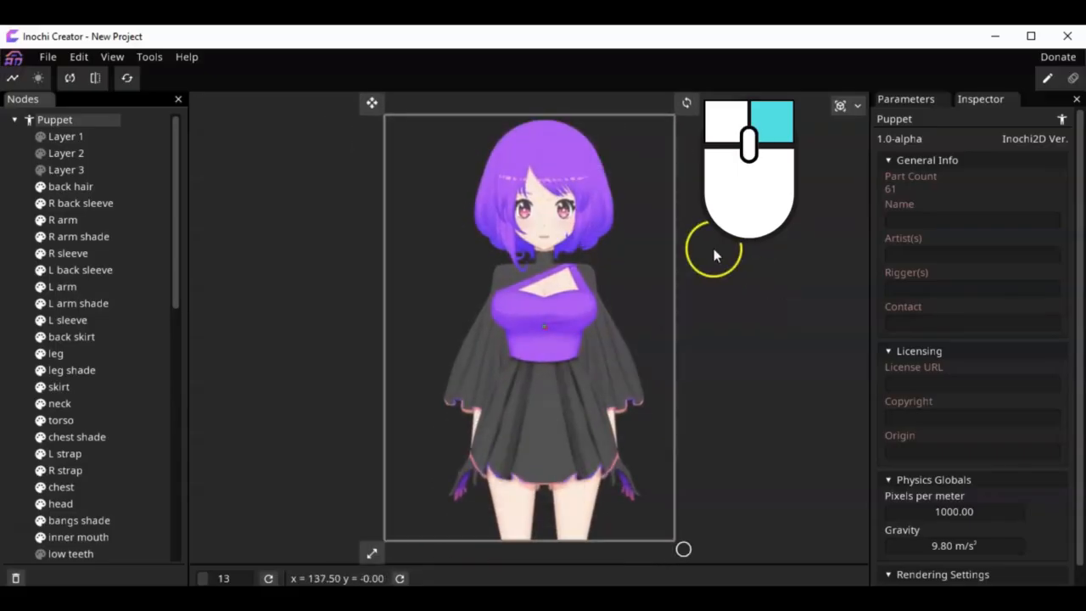
Pick the front bangs part from the stacked layers at the puppet's face to view its properties, and return to the Puppet root.
right_click(538, 190)
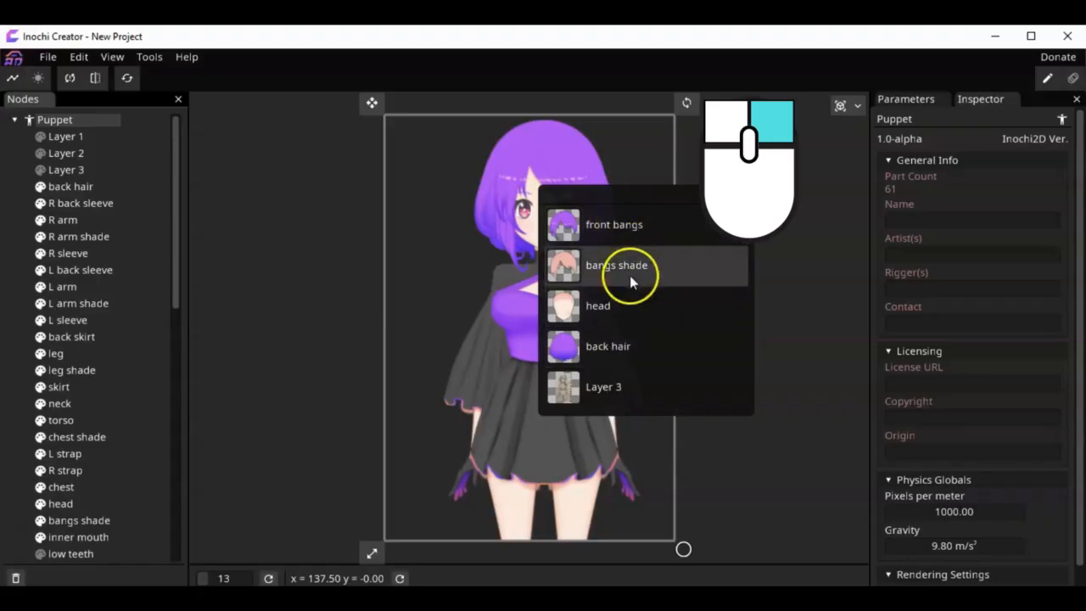
left_click(629, 235)
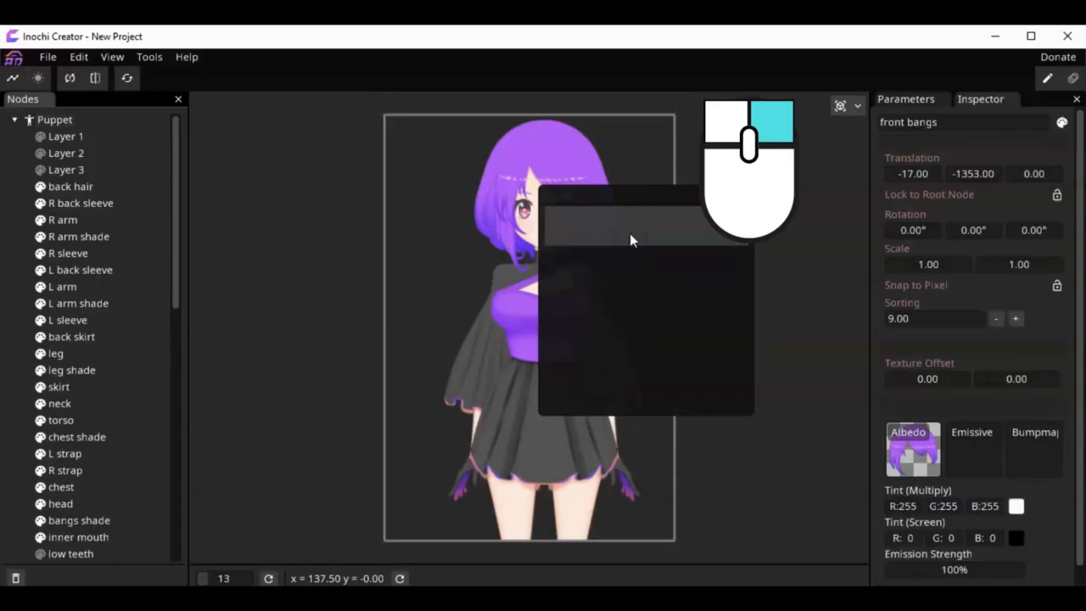
left_click(650, 207)
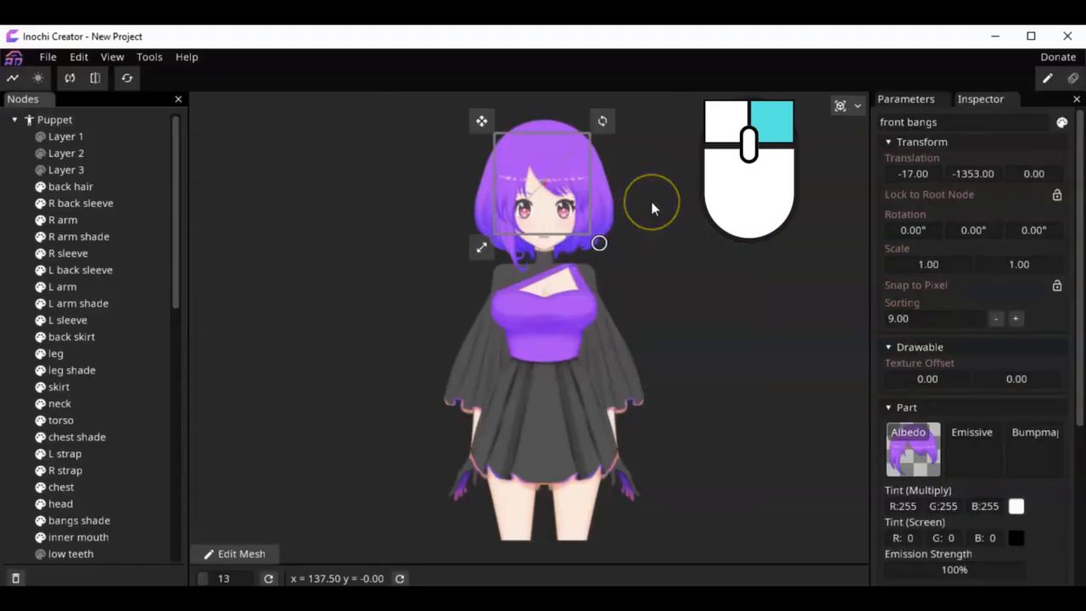
left_click(358, 165)
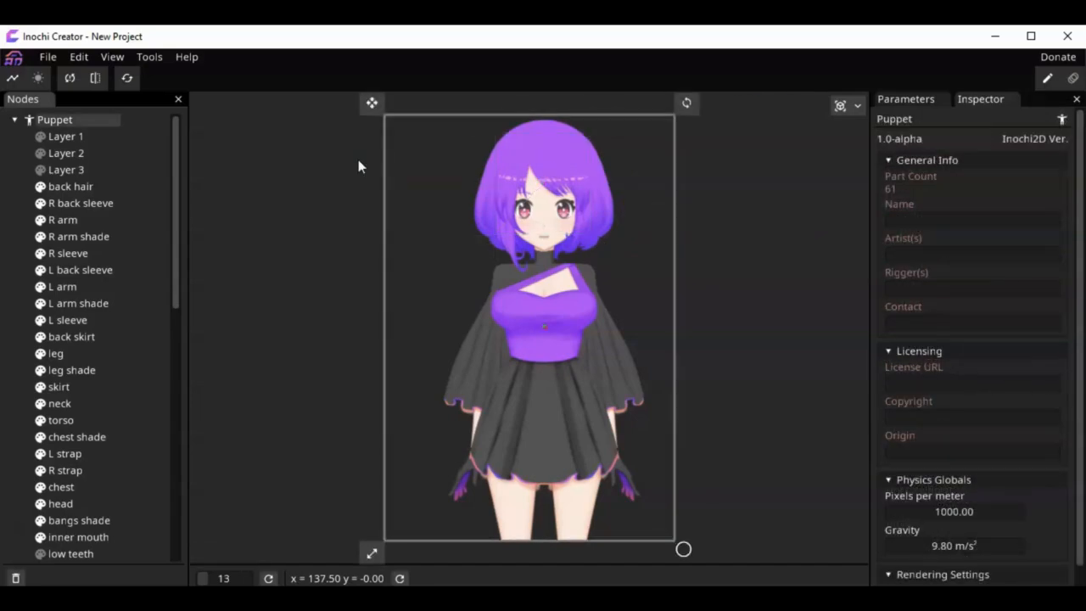
Review the Look and Feel settings, including the color theme choices, and close the settings.
left_click(431, 176)
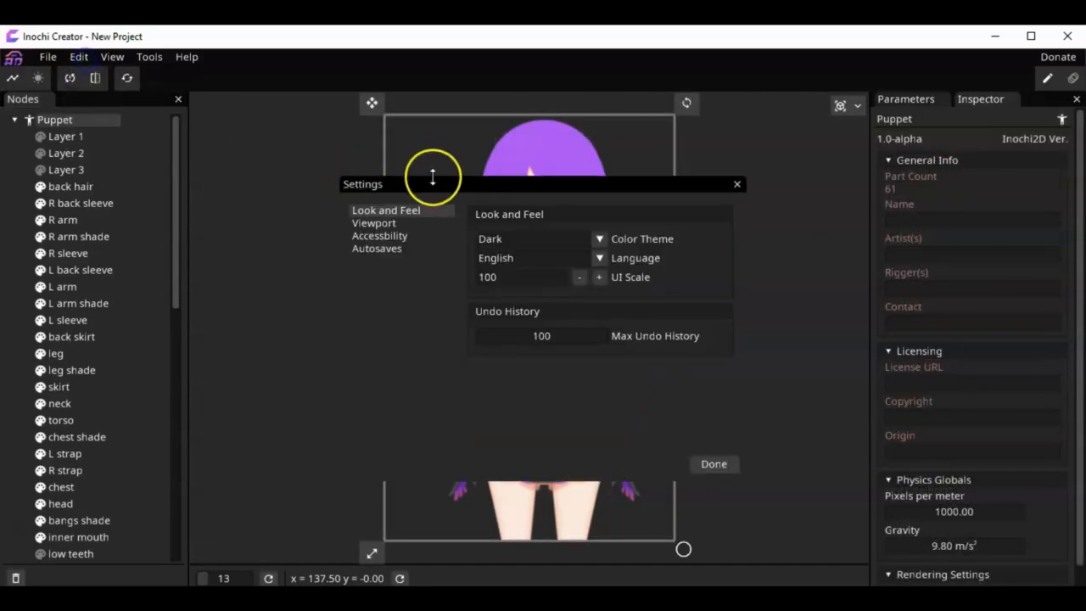
left_click(568, 215)
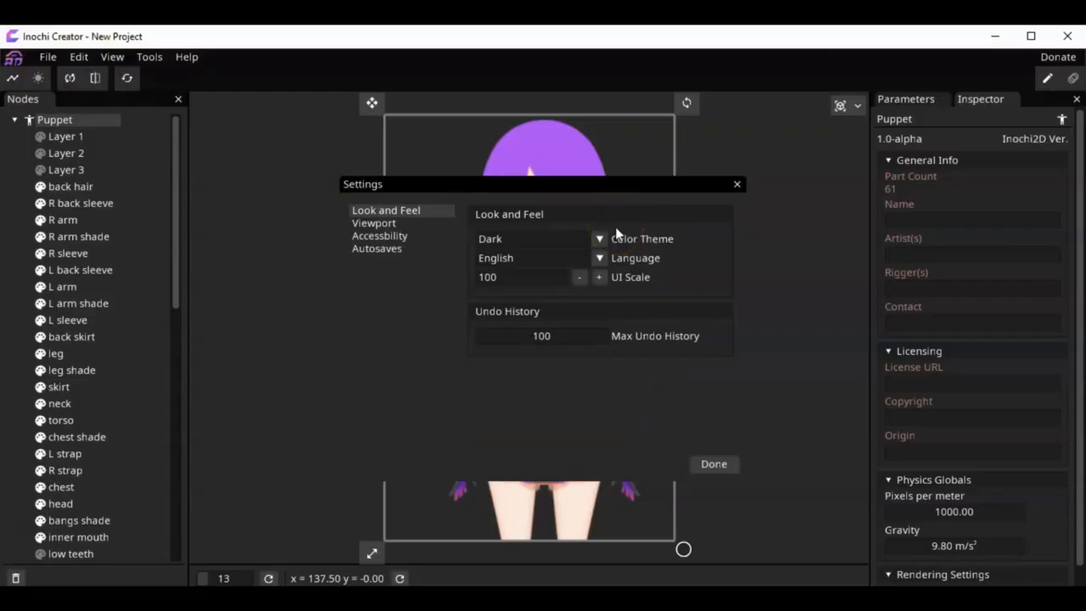
left_click(600, 237)
left_click(738, 185)
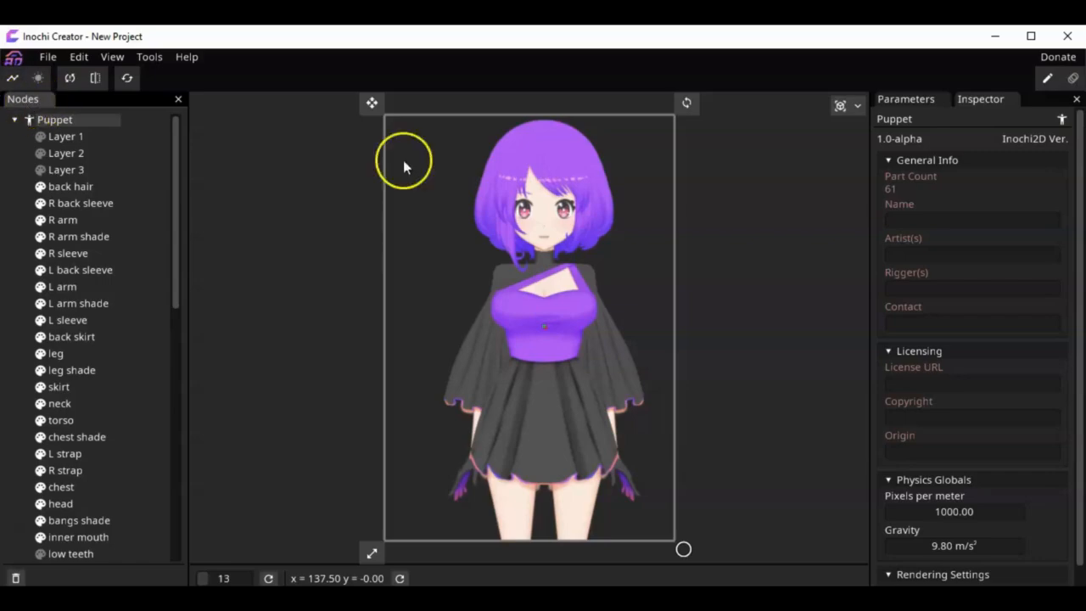
Look through the Parameters and Inspector panels and the list of panels that can be shown.
left_click(903, 99)
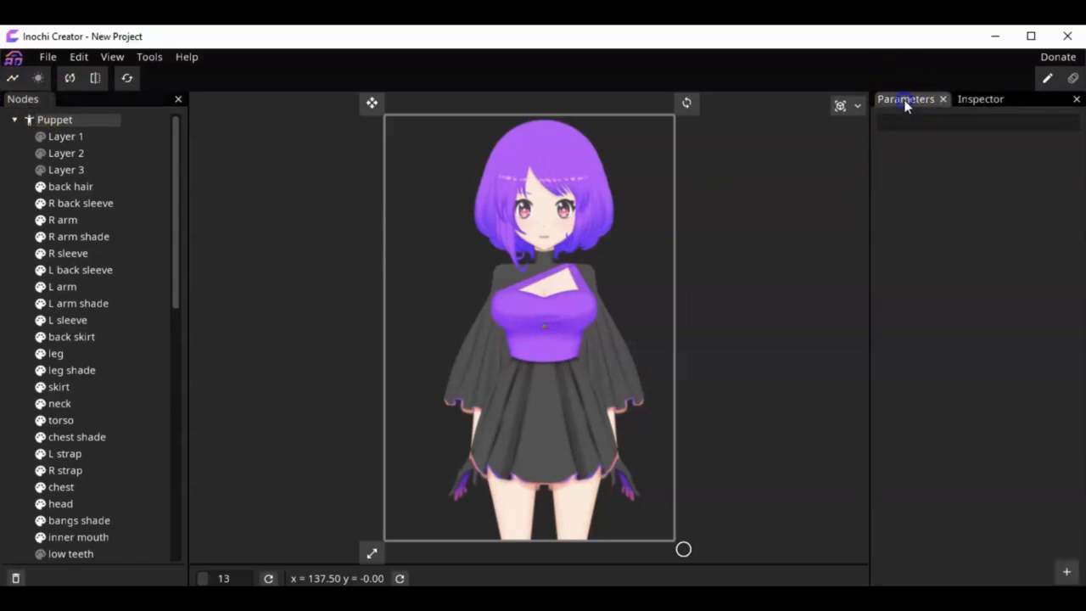
left_click(989, 108)
left_click(114, 57)
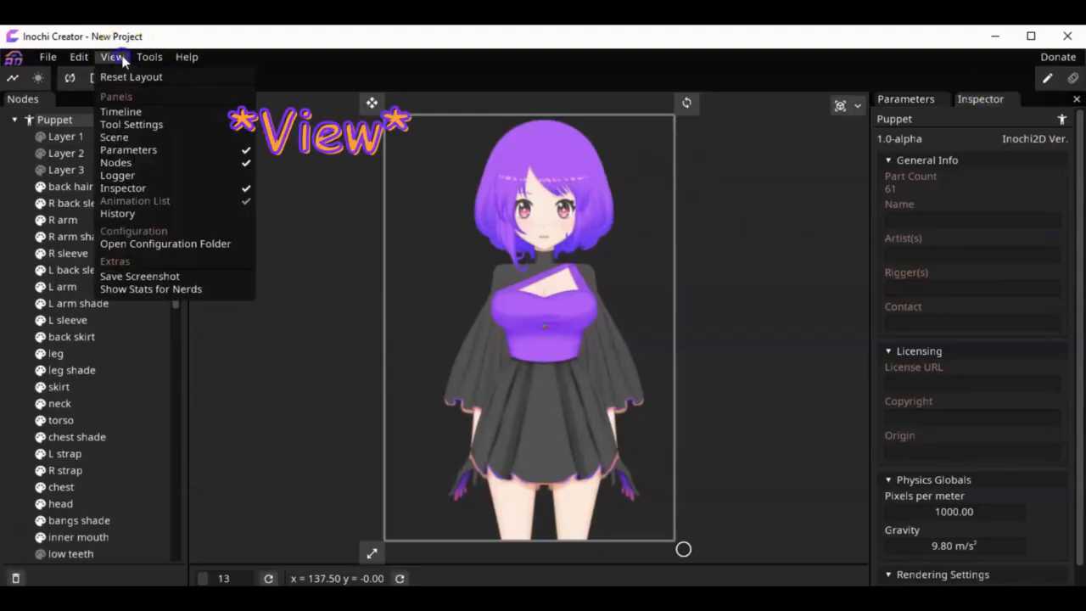
mouse_move(981, 98)
left_mouse_down()
mouse_move(771, 174)
mouse_move(758, 141)
mouse_move(769, 142)
mouse_move(711, 130)
mouse_move(993, 146)
mouse_move(976, 105)
left_mouse_up()
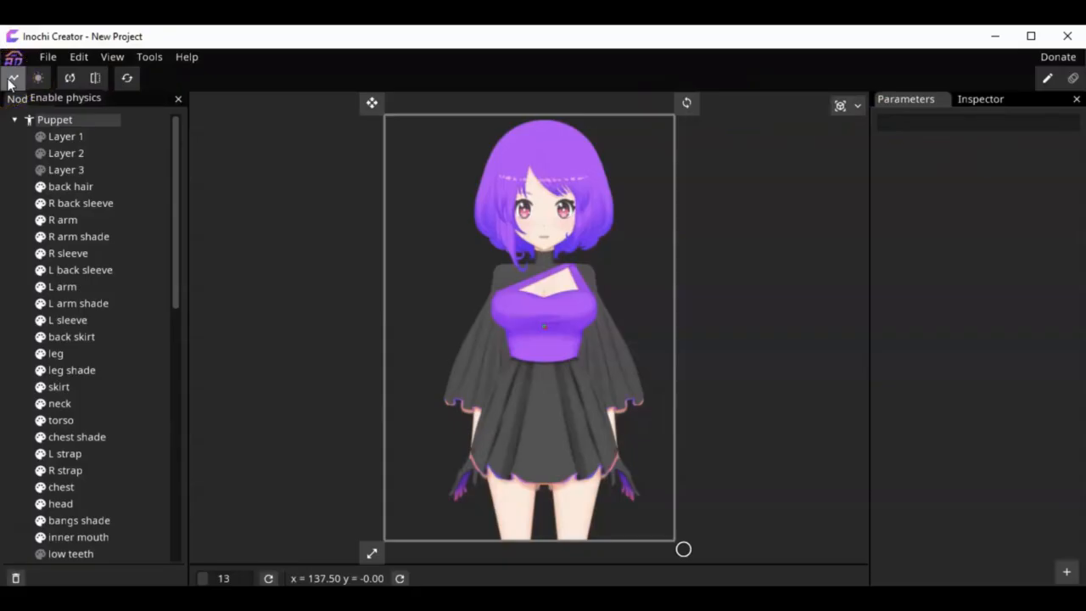
Examine the physics reset, flip pairing and neighbouring reset controls for the puppet.
left_click(62, 81)
left_click(61, 81)
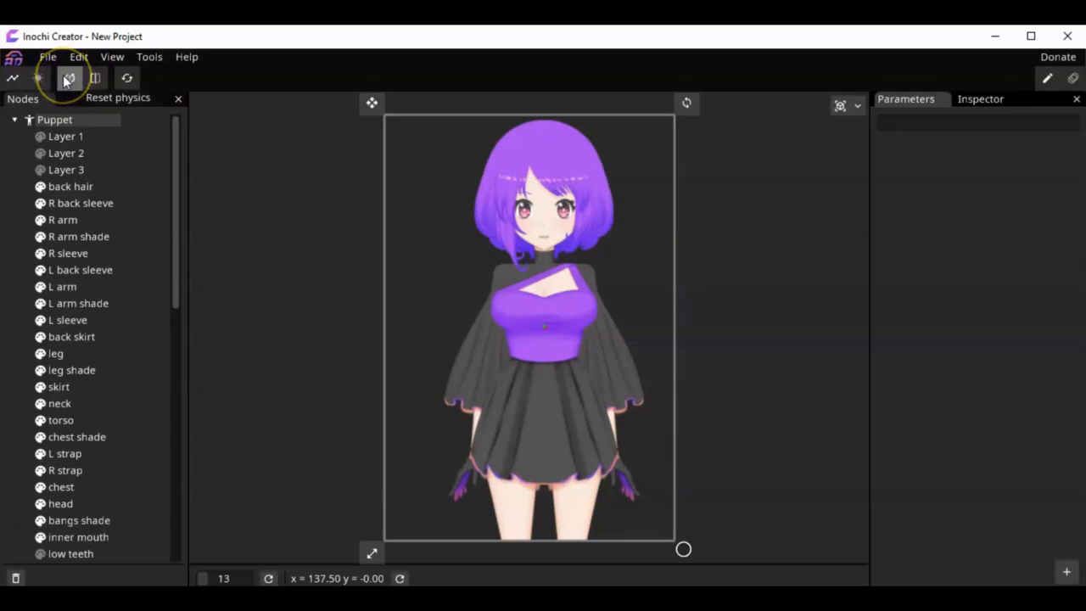
left_click(94, 81)
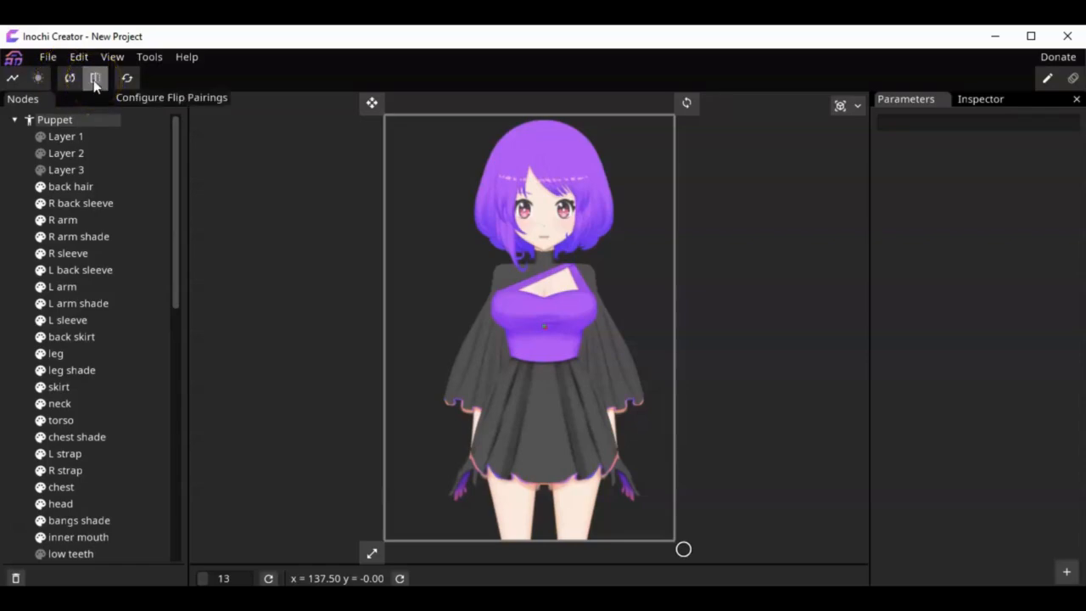
left_click(126, 80)
left_click(89, 122)
left_click(699, 174)
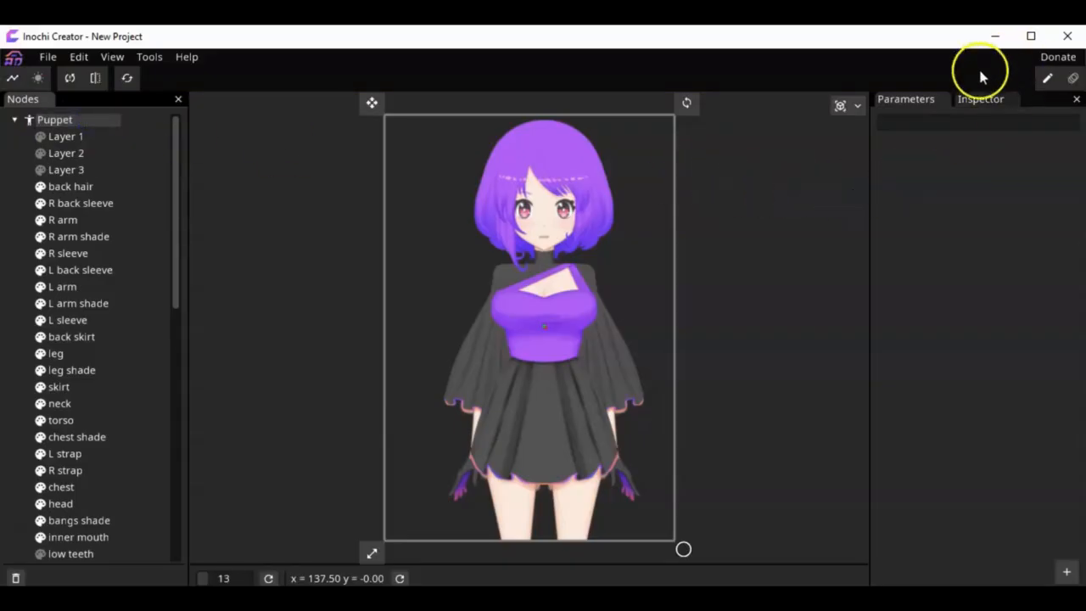
Try moving, rotating and scaling the whole puppet with its transform handles, and undo the changes.
left_click(976, 99)
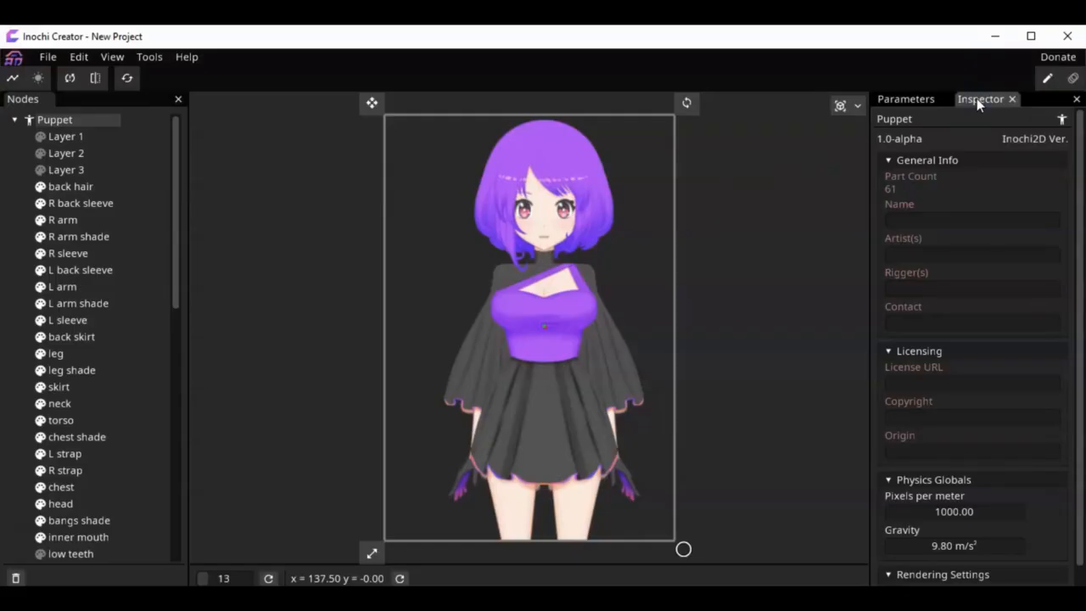
left_click_drag(372, 103, 403, 116)
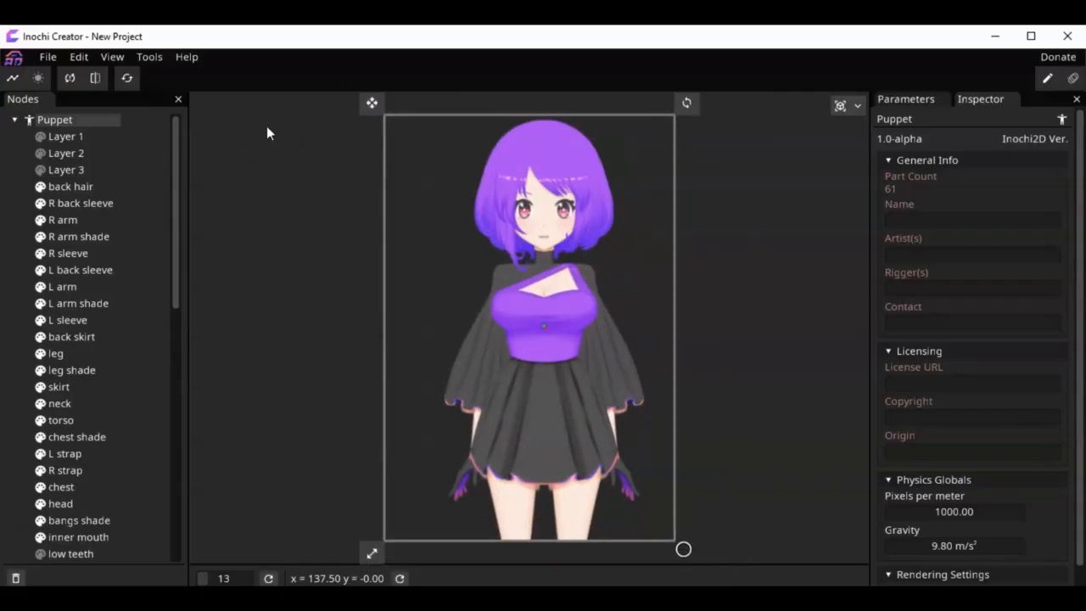
left_click_drag(684, 105, 766, 193)
left_click(787, 199)
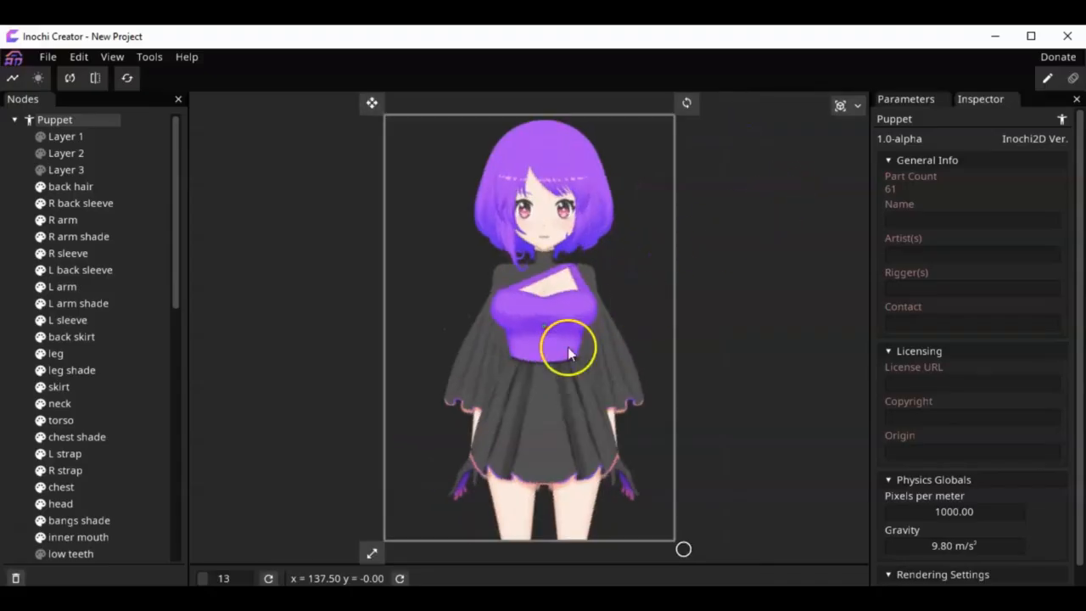
left_click_drag(373, 556, 288, 481)
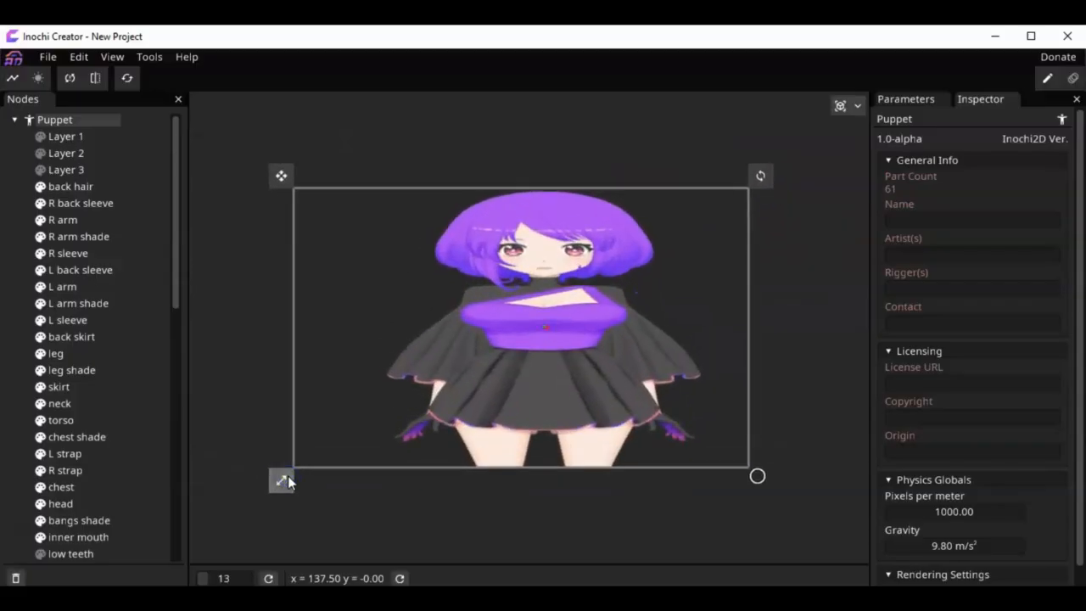
key("ctrl+z")
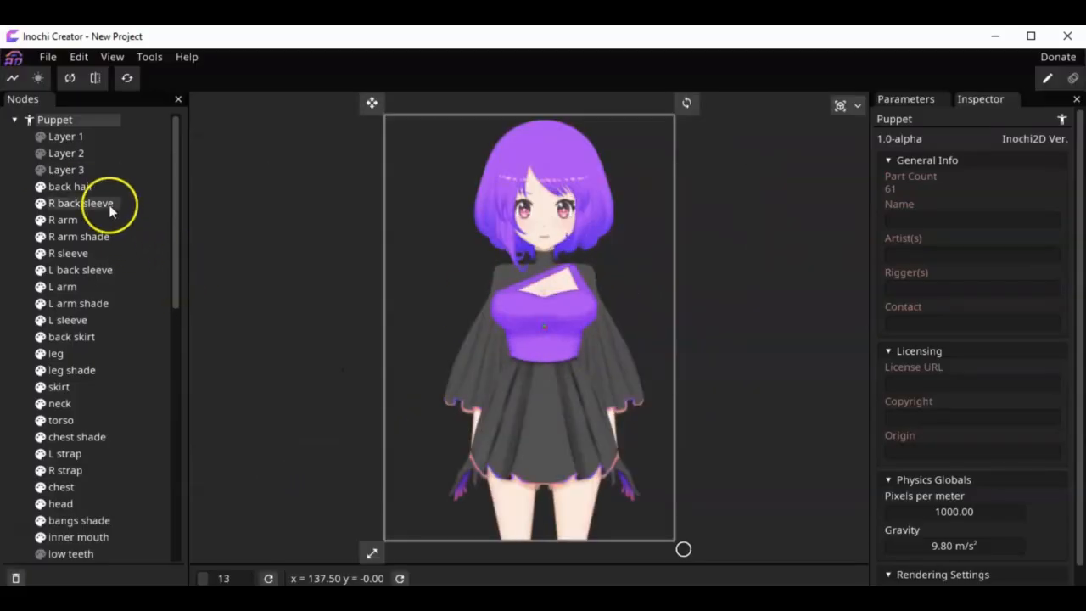
Select the back hair, R back sleeve and neck parts one after another to inspect their bounds and properties.
left_click(86, 187)
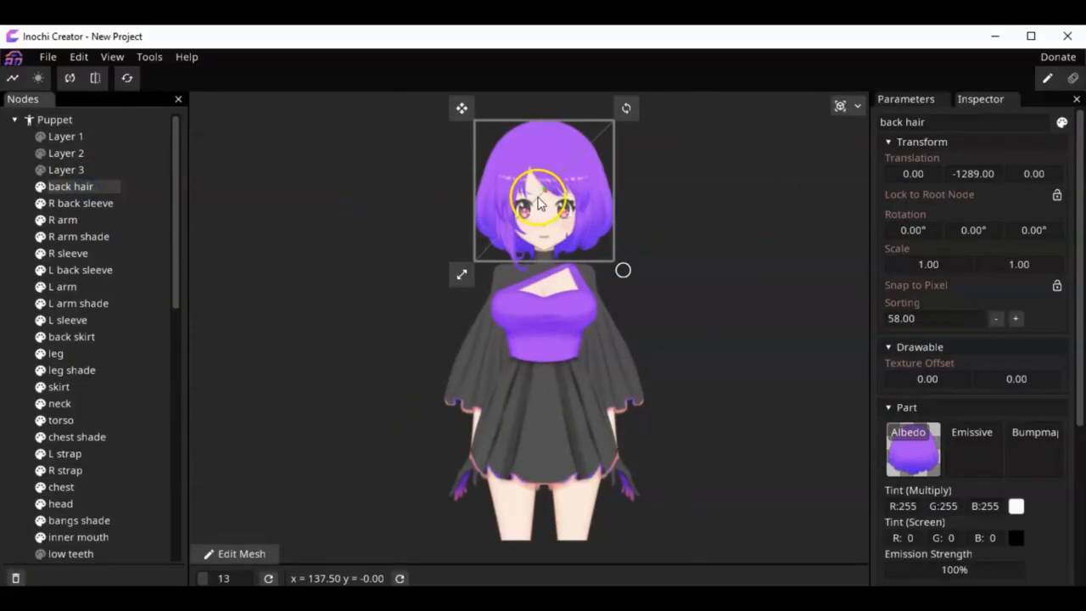
left_click(104, 203)
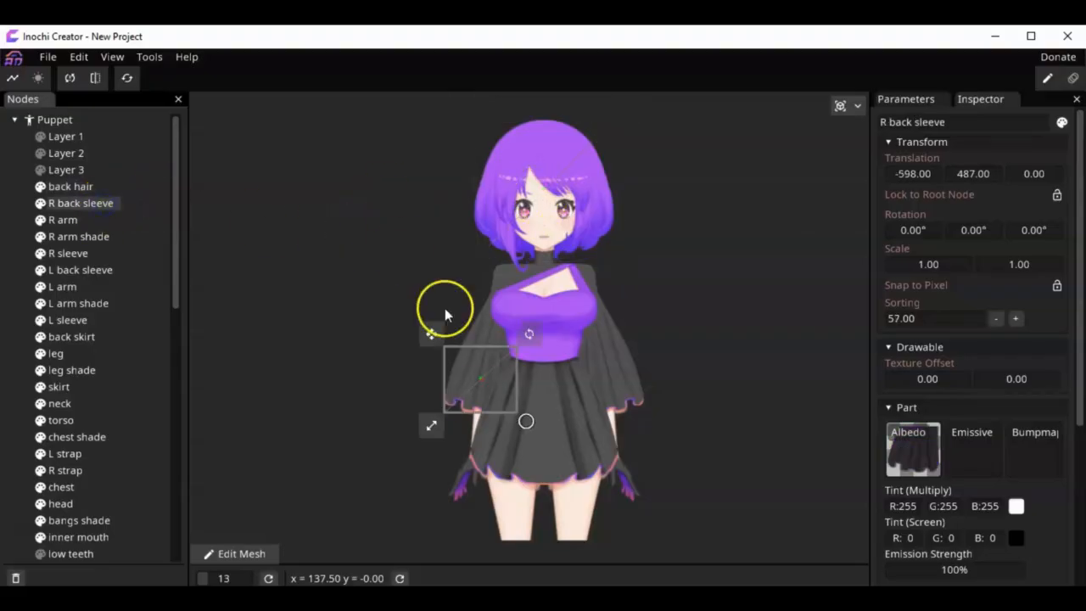
left_click(62, 406)
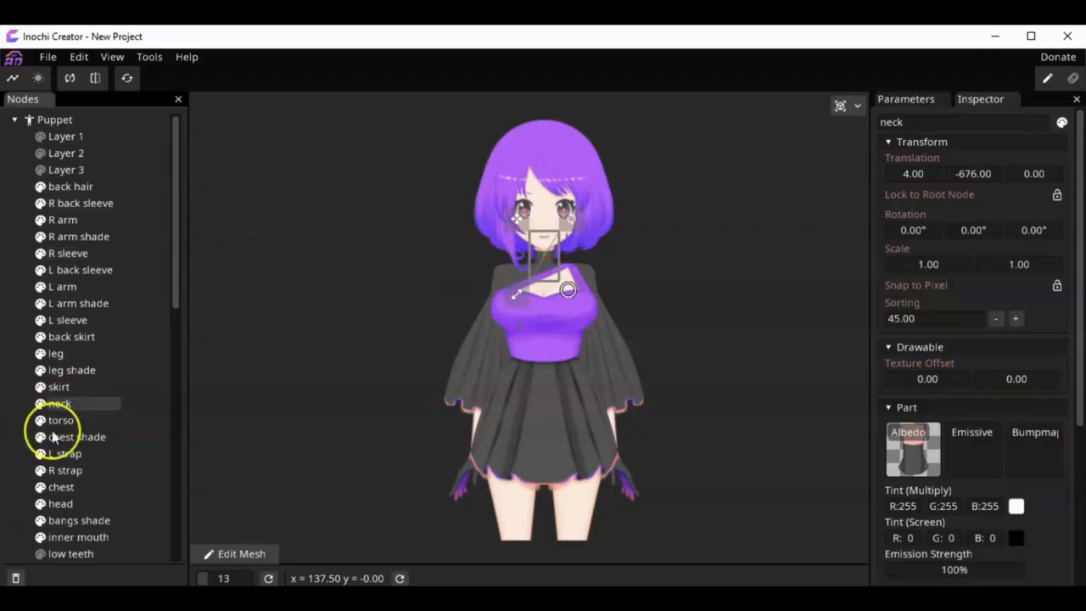
Try rotating the head part on its own, and undo the rotation.
scroll(102, 420, "down", 3)
left_click(71, 297)
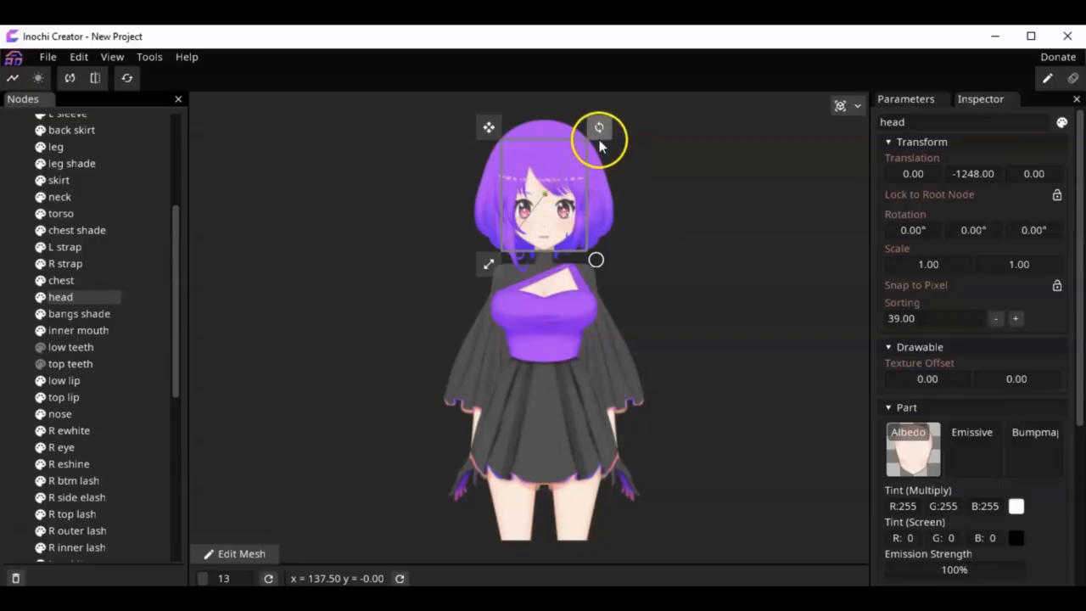
mouse_move(604, 126)
left_mouse_down()
mouse_move(614, 136)
mouse_move(611, 127)
left_mouse_up()
left_click_drag(582, 123, 650, 149)
key("ctrl+z")
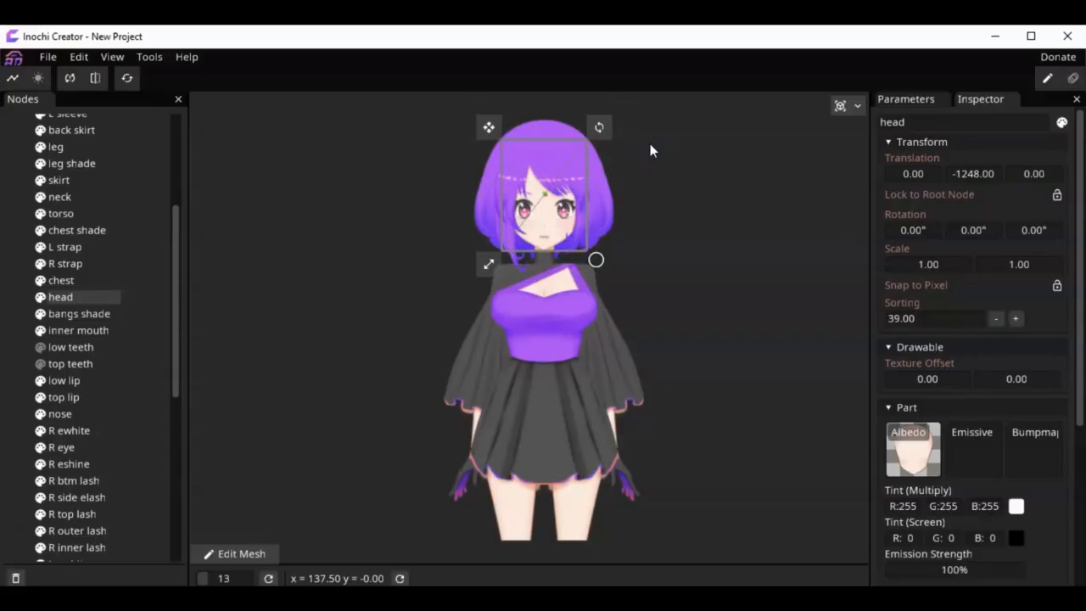
Add a plain Node directly under the puppet root and select it.
scroll(85, 254, "up", 5)
left_click(56, 121)
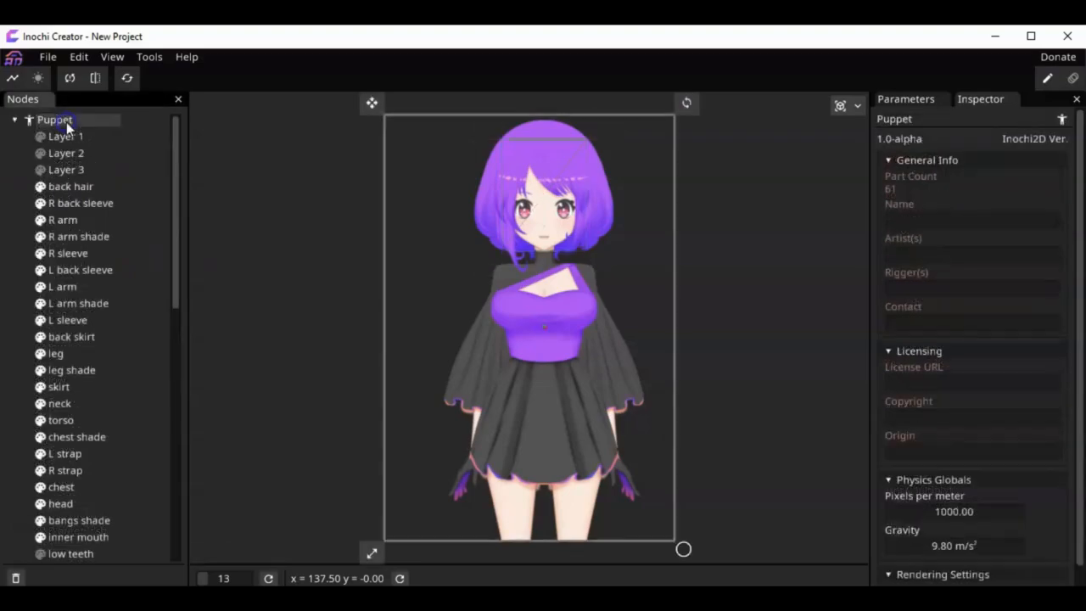
right_click(66, 122)
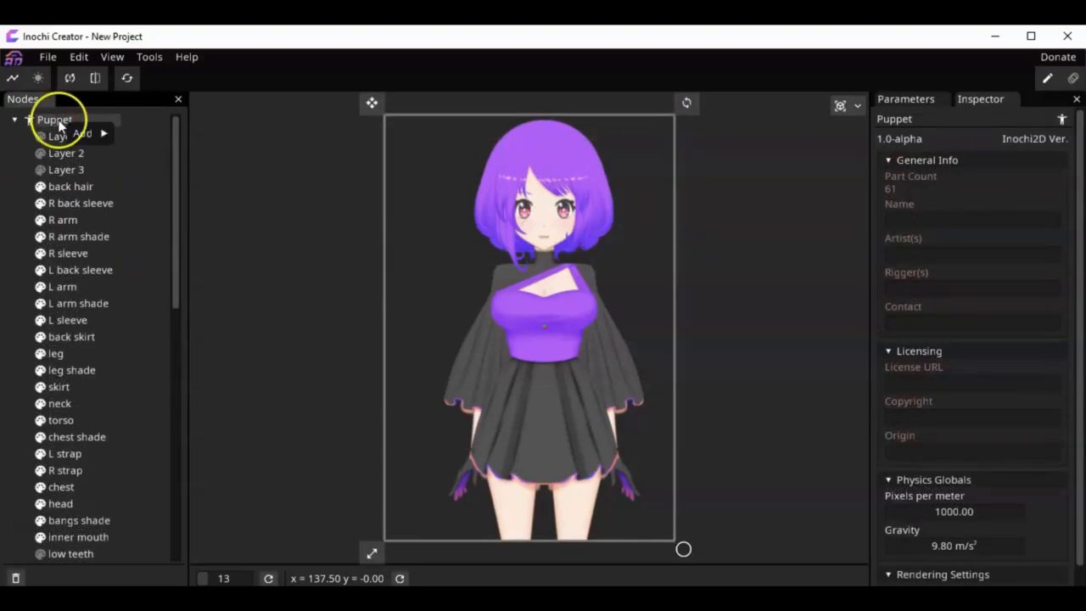
mouse_move(81, 133)
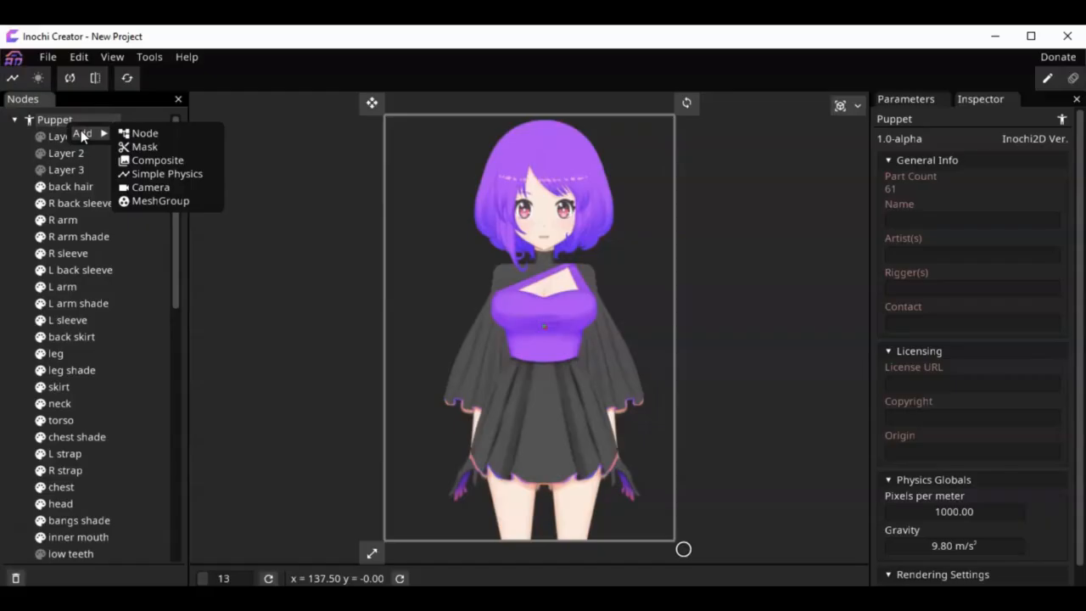
left_click(184, 134)
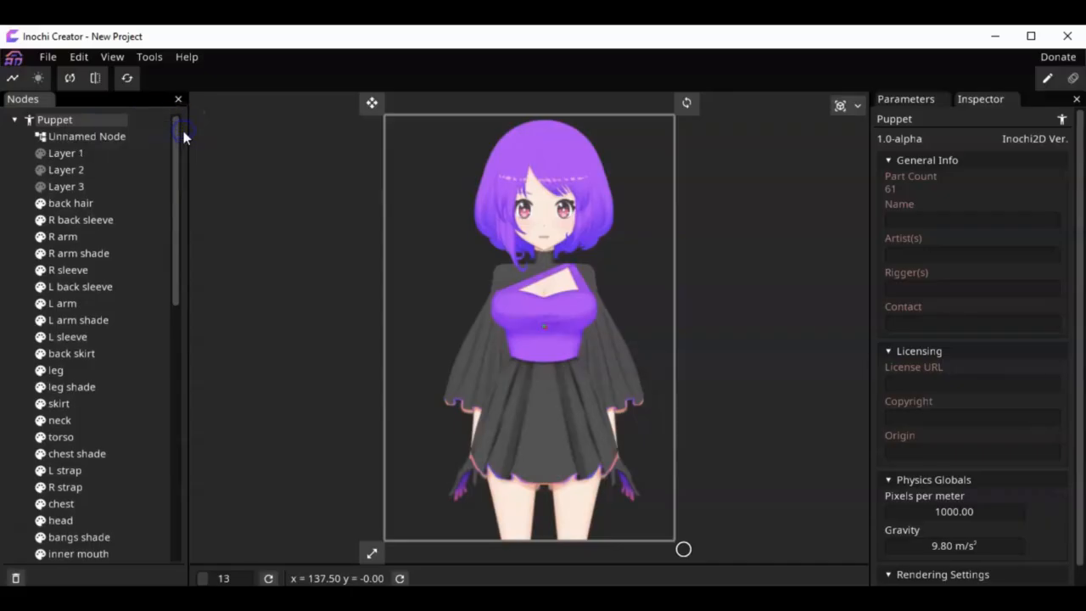
left_click(110, 137)
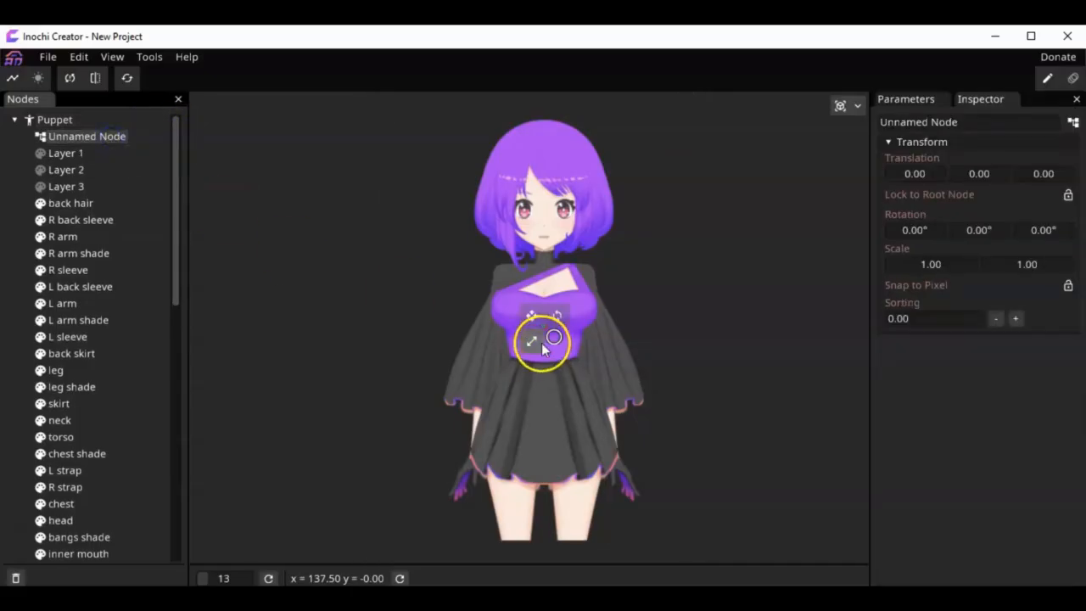
Move the new node up to the neck, at about X 13, Y -755, and nest the head part inside it.
scroll(573, 333, "up", 3)
left_click_drag(540, 317, 542, 193)
left_click(107, 438)
scroll(73, 459, "down", 1)
left_click(71, 468)
left_click_drag(71, 475, 94, 133)
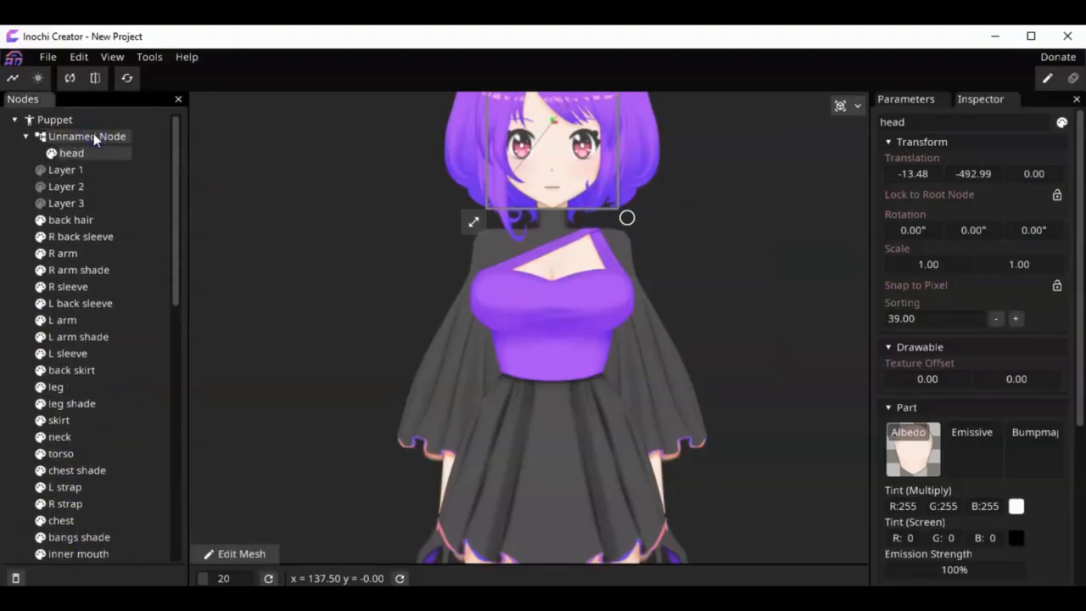
Try rotating the node that holds the head part about its pivot, and undo the rotation.
left_click(96, 135)
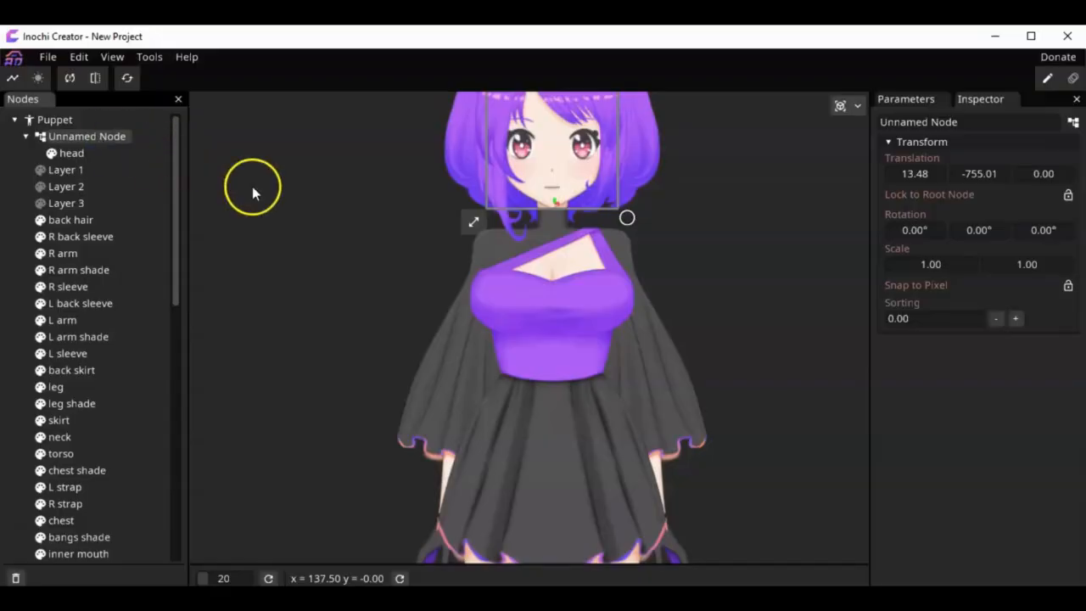
left_click_drag(311, 180, 237, 297)
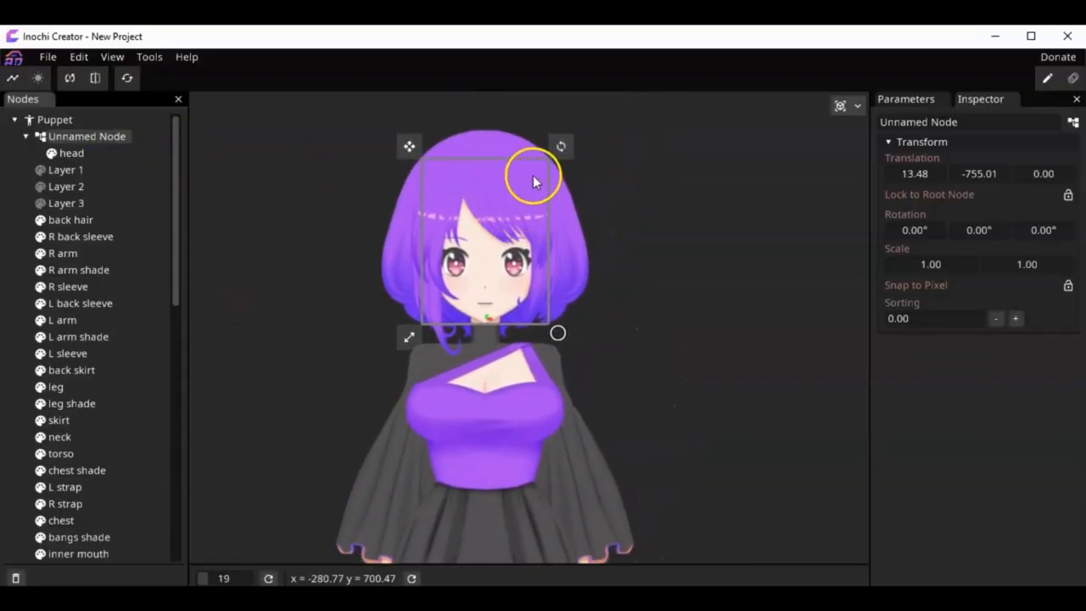
left_click_drag(560, 145, 556, 196)
key("ctrl+z")
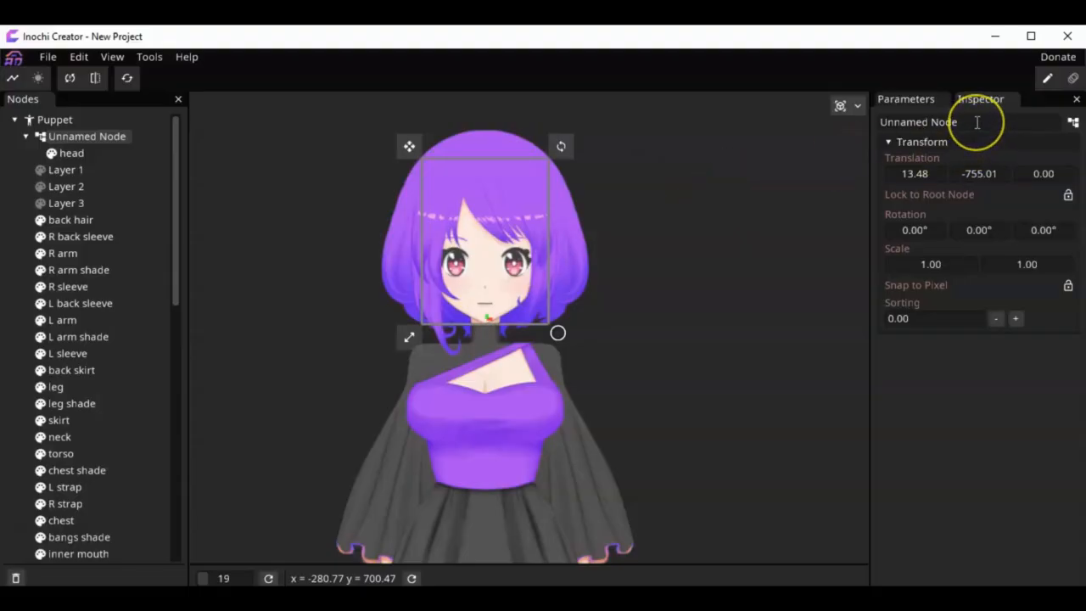
Rename the unnamed node to Head Node.
key("ctrl+shift+Left")
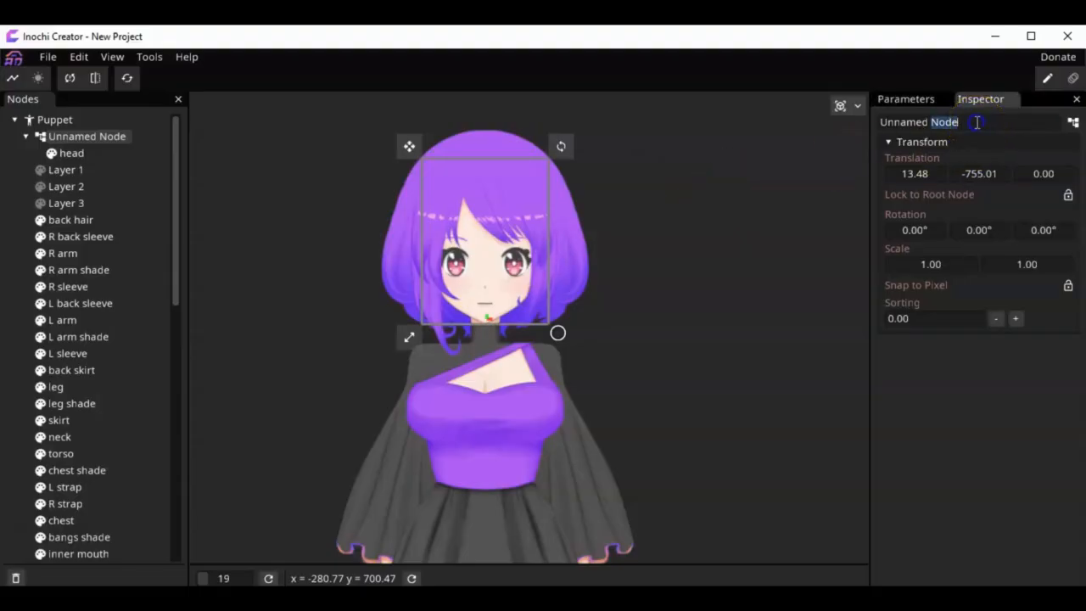
key("ctrl+shift+Left")
type("Head Node")
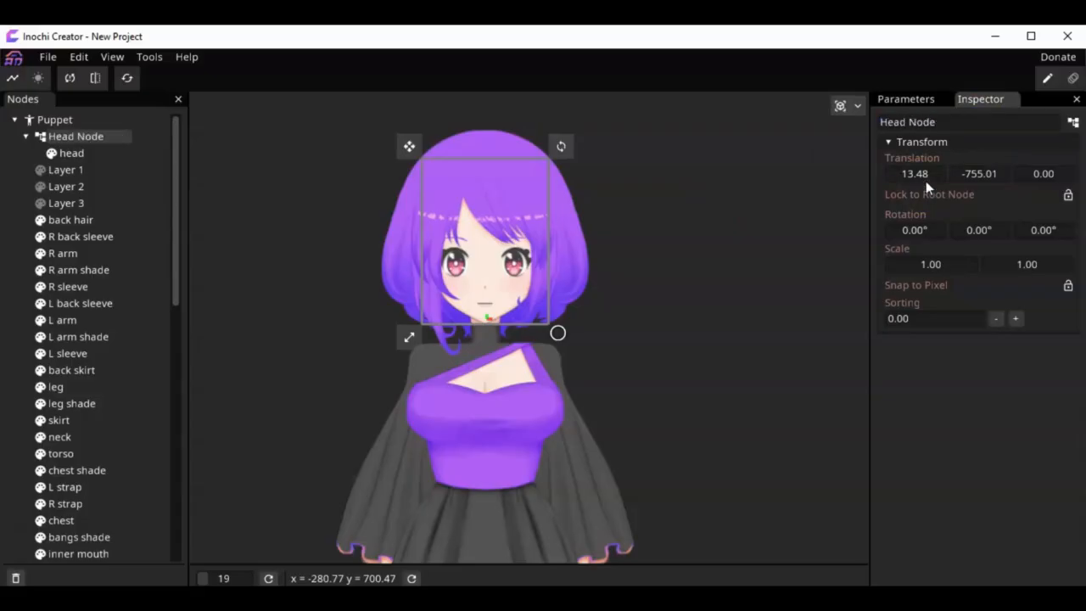
Try adjusting the Head Node's translation values, entering 15 and then 0 for X.
left_click_drag(926, 180, 890, 176)
left_click_drag(1005, 188, 991, 170)
left_click_drag(909, 175, 924, 178)
double_click(916, 178)
type("15")
key("Return")
double_click(916, 177)
type("0")
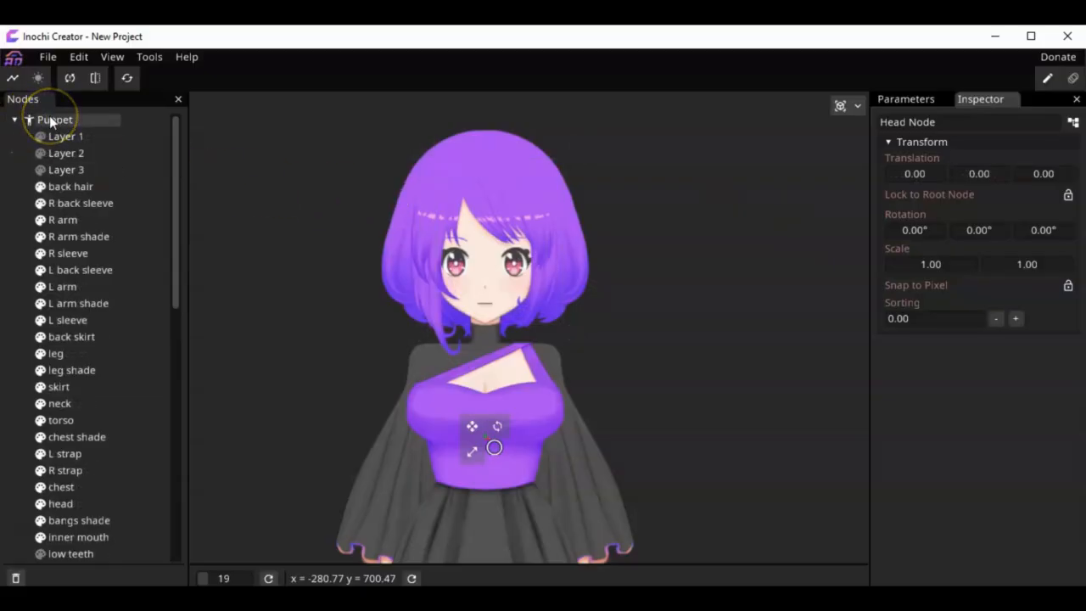
Examine the node types that can be added under the puppet root, including Simple Physics.
left_click(50, 120)
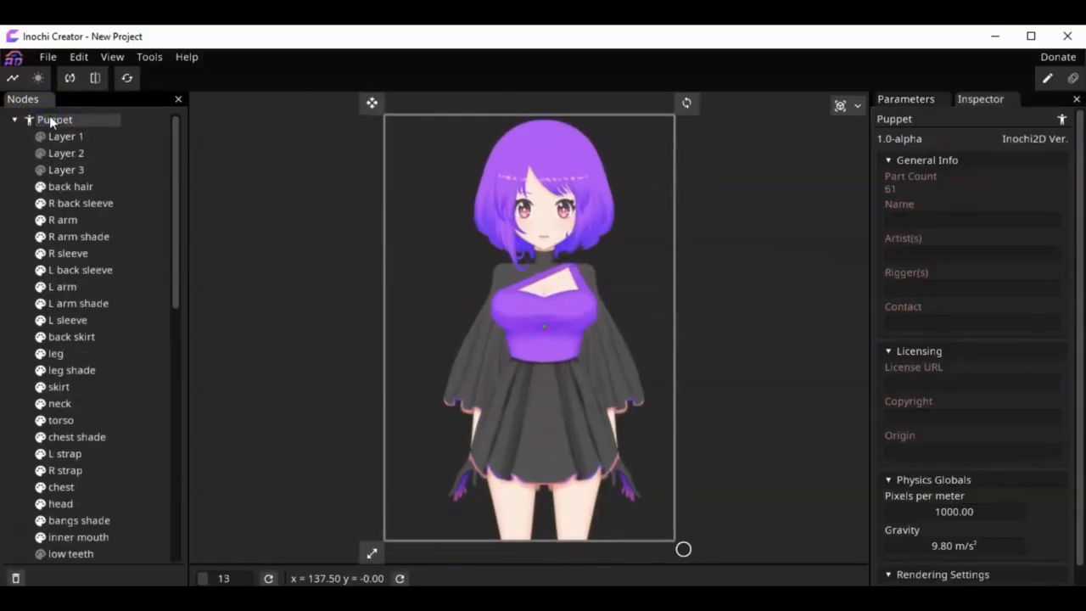
right_click(53, 117)
mouse_move(79, 130)
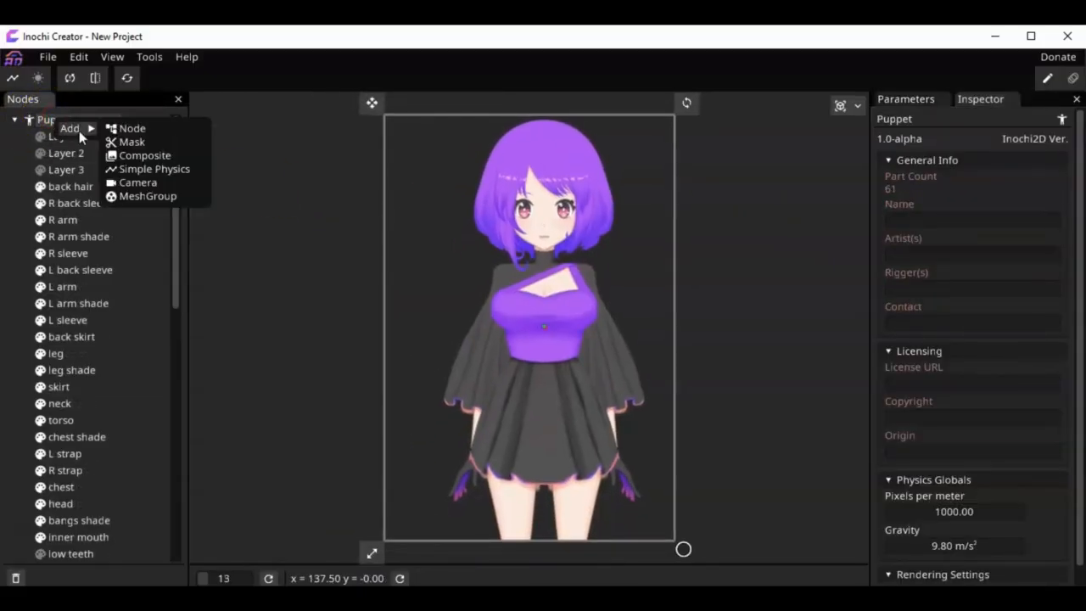
left_click(191, 170)
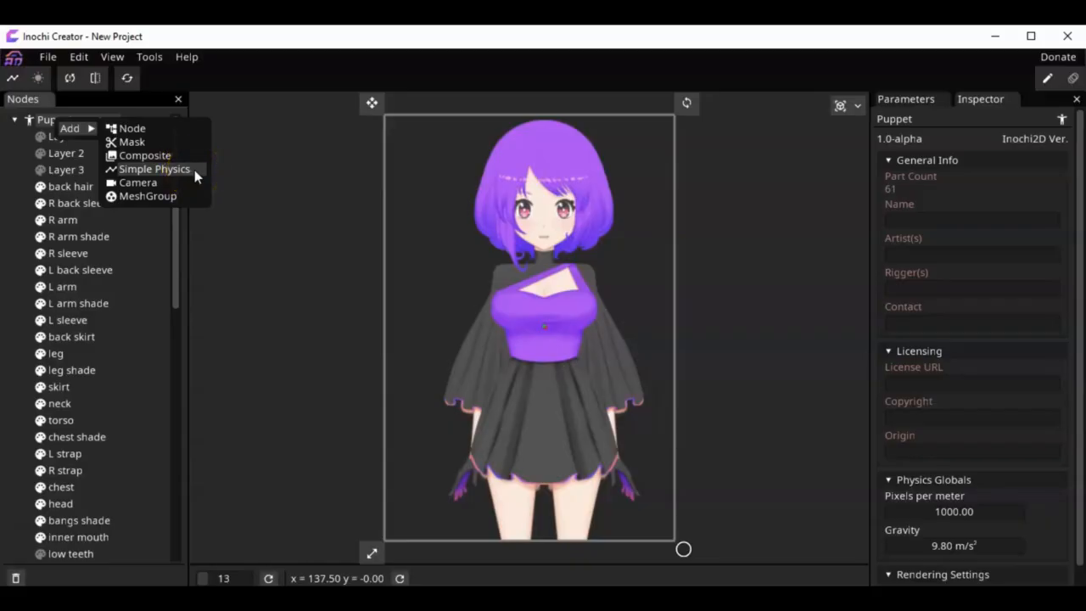